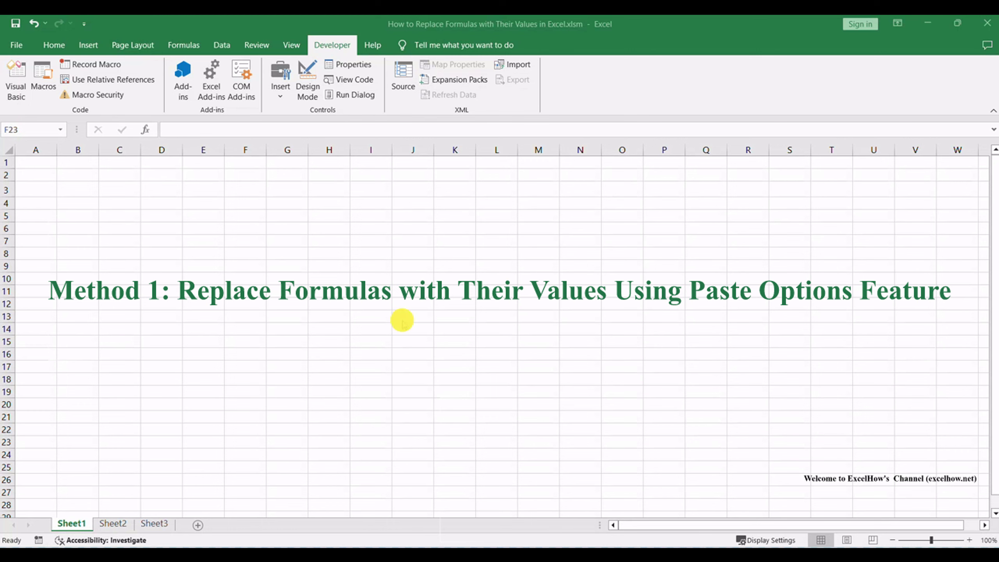
# Switch to the Sheet2 tab holding the excel, word and access sample data
pyautogui.click(113, 523)
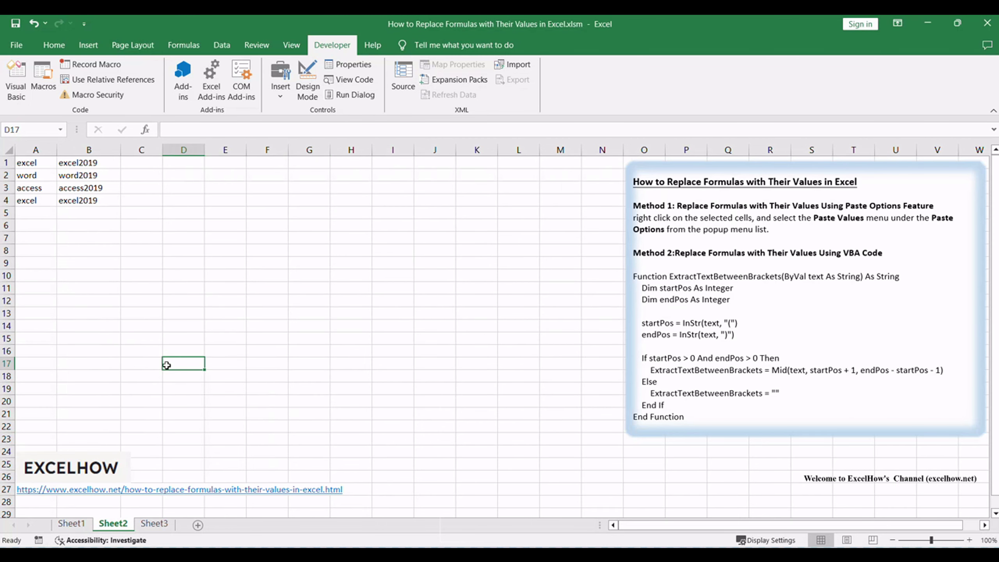
pyautogui.click(88, 165)
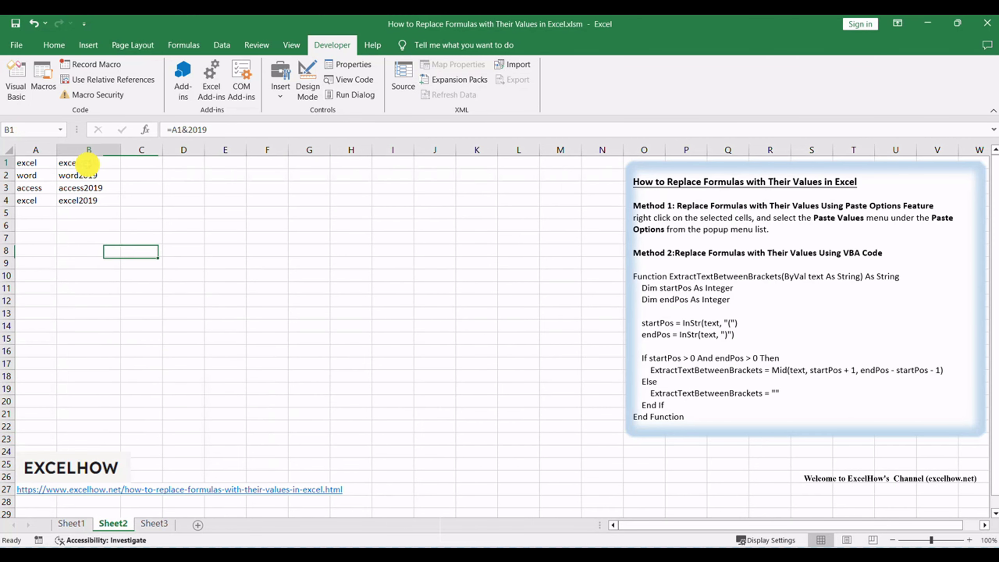
pyautogui.click(88, 202)
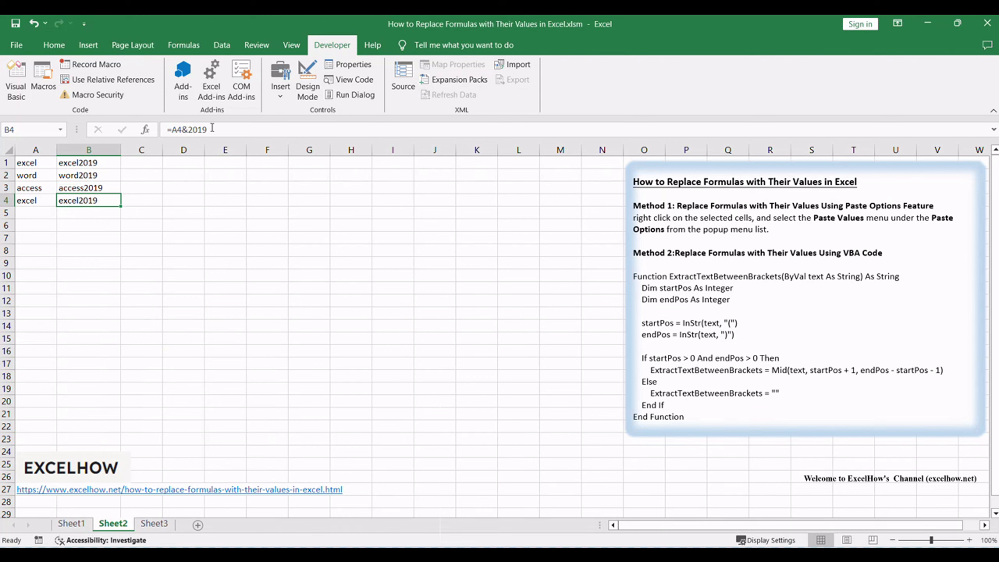
pyautogui.click(331, 291)
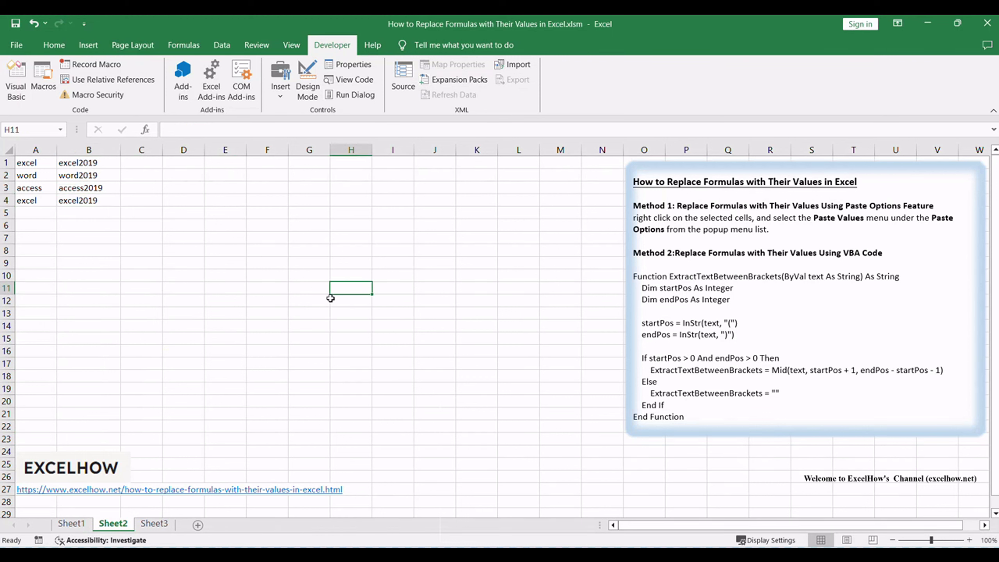
pyautogui.click(821, 254)
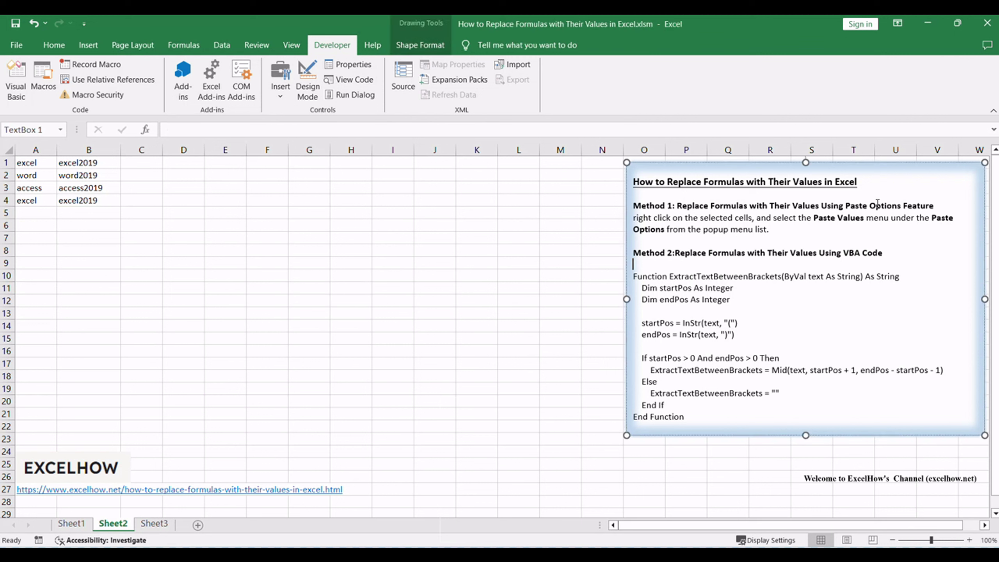
pyautogui.moveTo(843, 205); pyautogui.dragTo(918, 205)
pyautogui.click(861, 254)
pyautogui.doubleClick(892, 207)
pyautogui.click(889, 288)
pyautogui.click(341, 352)
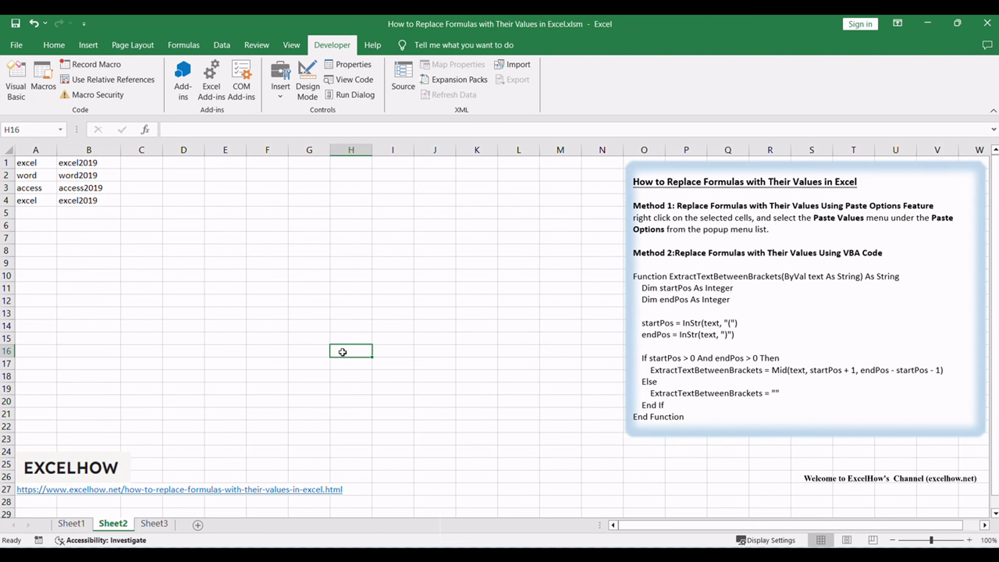
pyautogui.moveTo(86, 163); pyautogui.dragTo(86, 201)
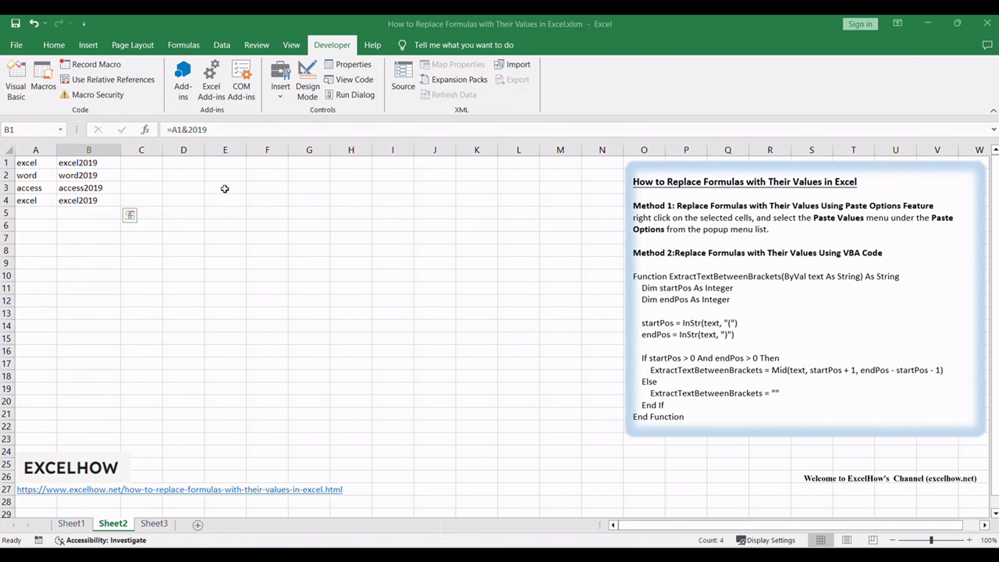
# Paste B1:B4 over itself as Values so cells hold text like word2019, and verify them
pyautogui.hotkey('ctrl', 'c')
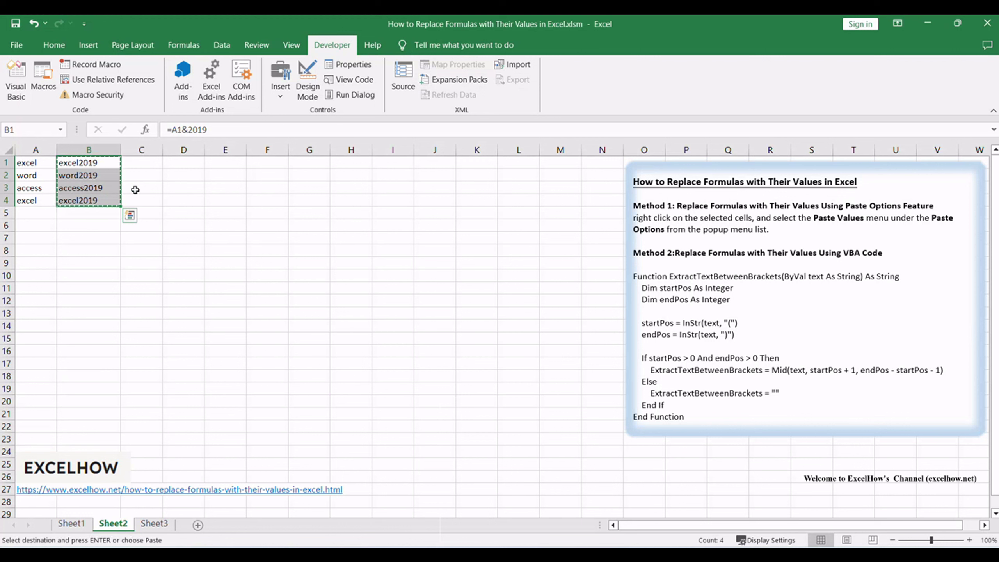
pyautogui.rightClick(85, 180)
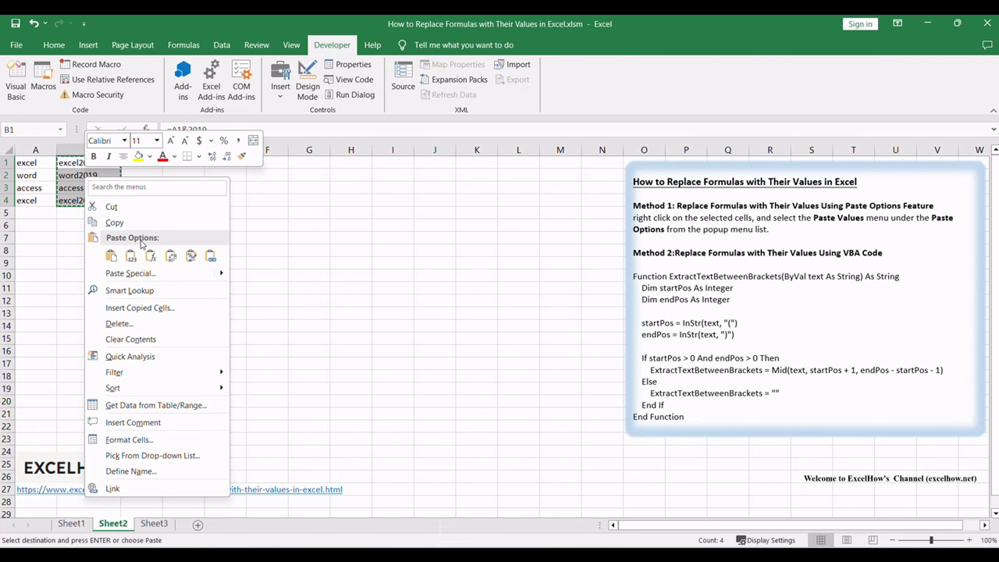
pyautogui.click(132, 257)
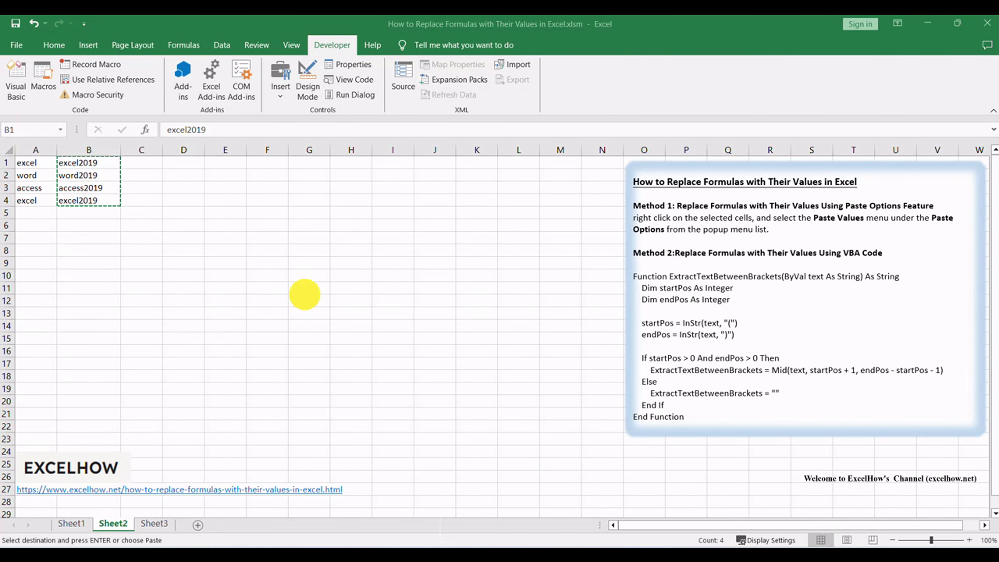
pyautogui.click(88, 175)
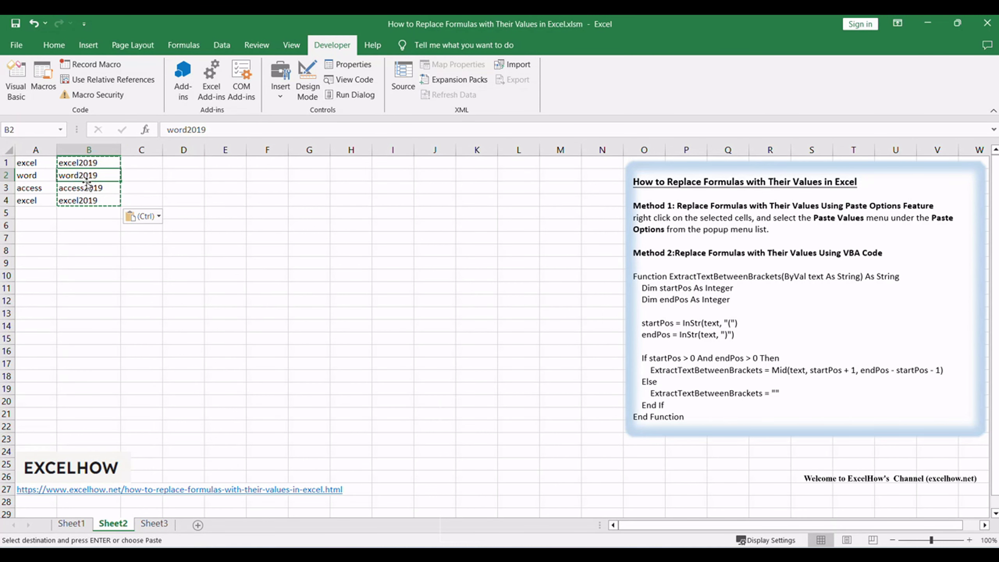
pyautogui.click(83, 200)
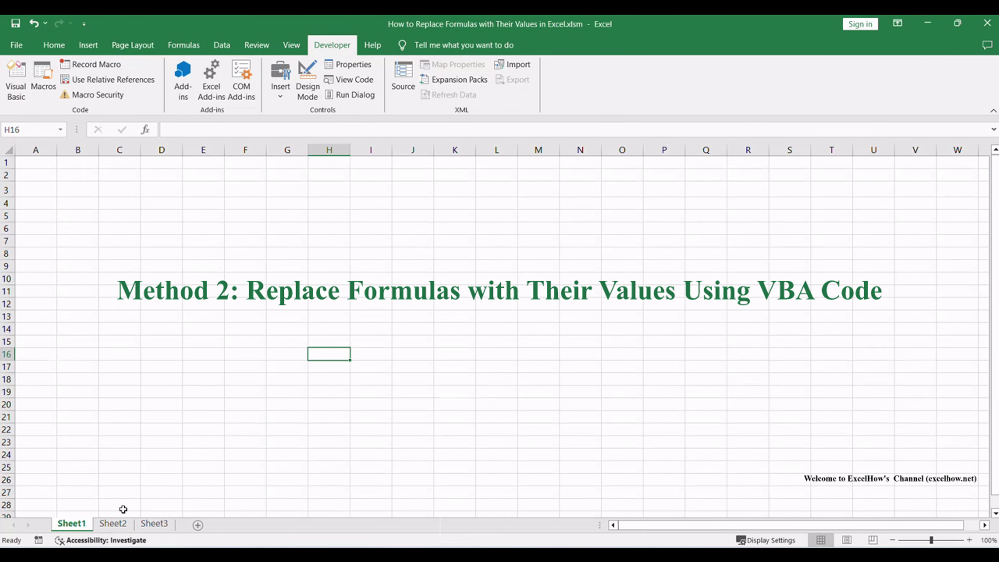
pyautogui.click(116, 528)
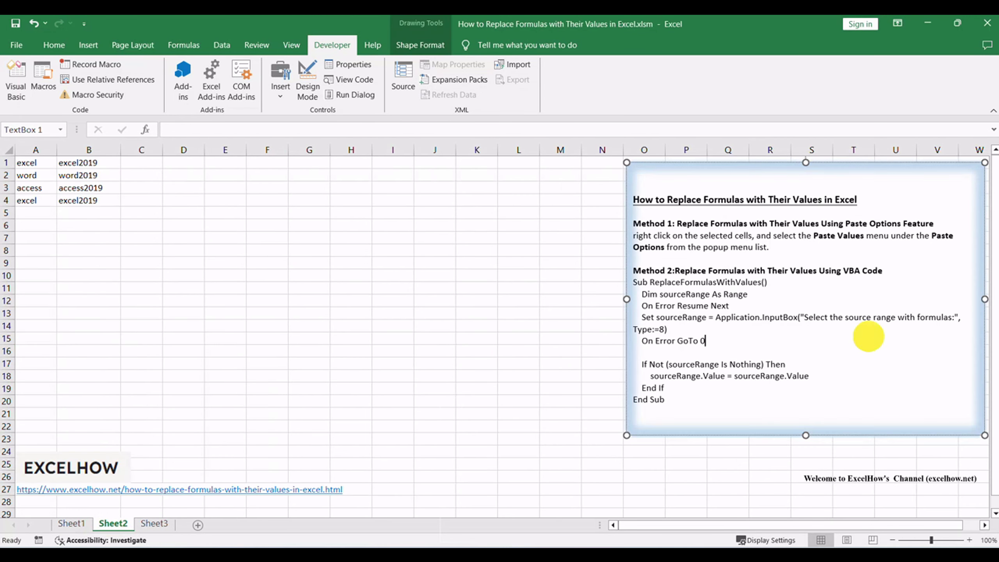
pyautogui.click(515, 311)
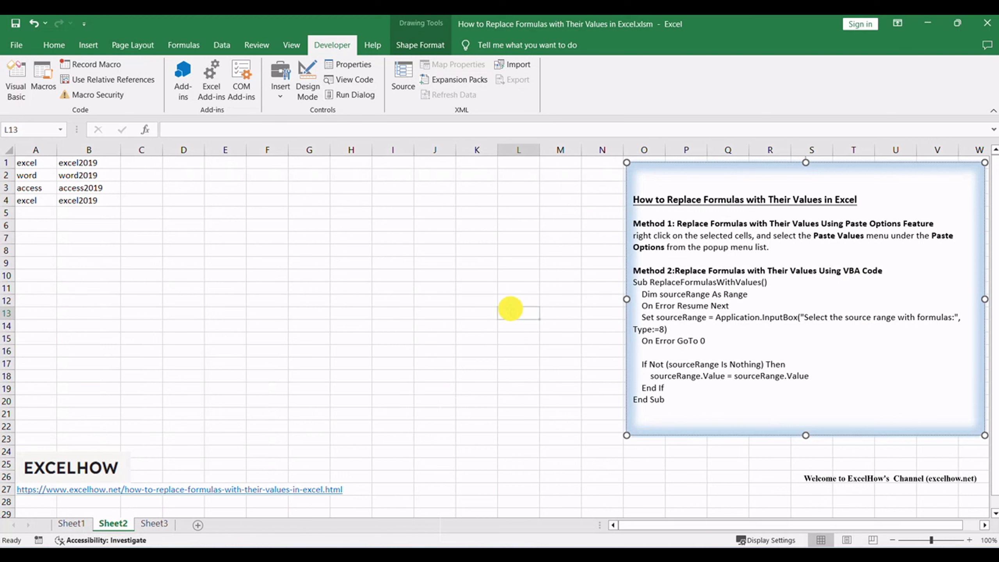
pyautogui.hotkey('alt', 'F11')
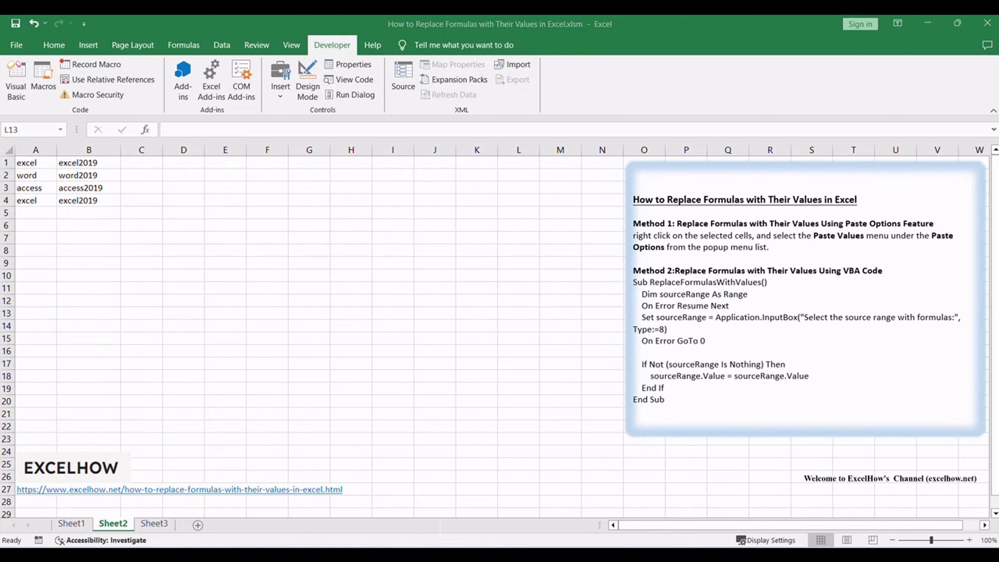
pyautogui.hotkey('alt', 'F11')
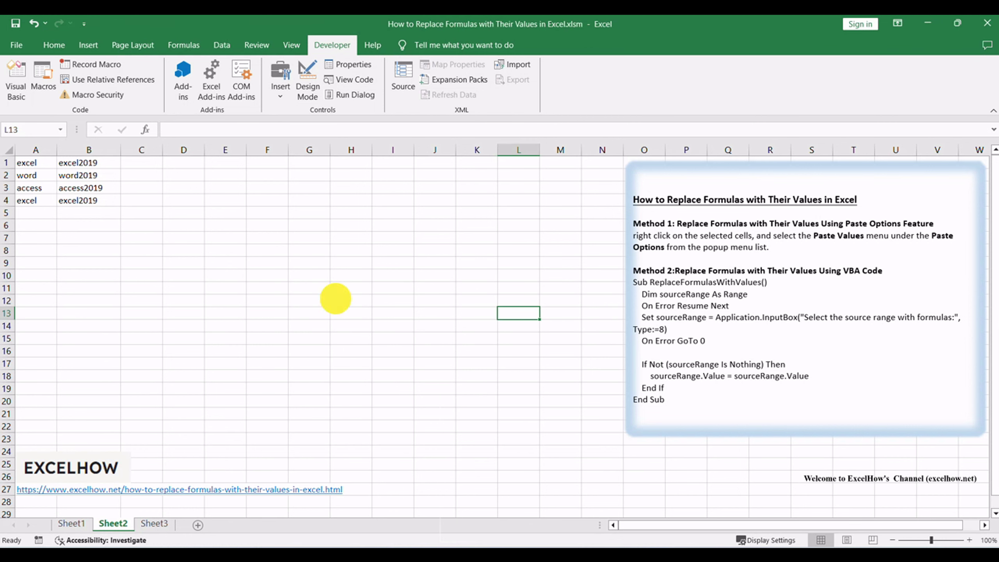
pyautogui.click(335, 299)
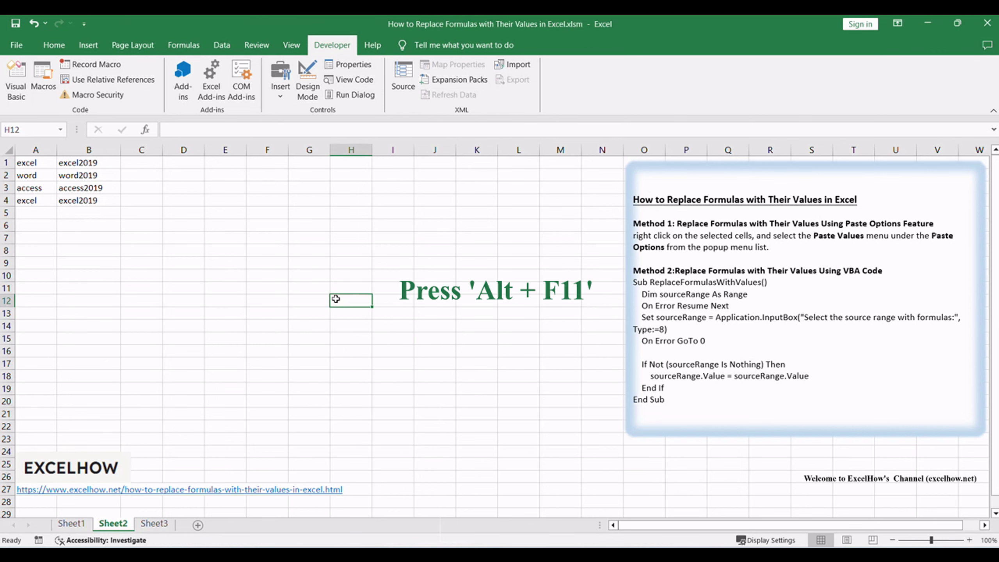
pyautogui.hotkey('alt', 'F11')
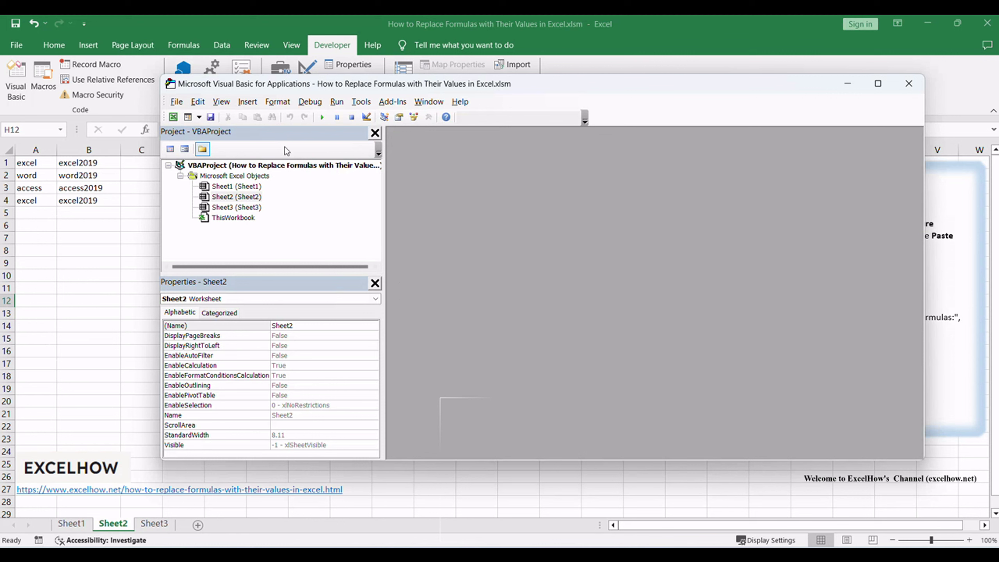
# Insert Module1 and paste the ReplaceFormulasWithValues macro code into it
pyautogui.click(247, 102)
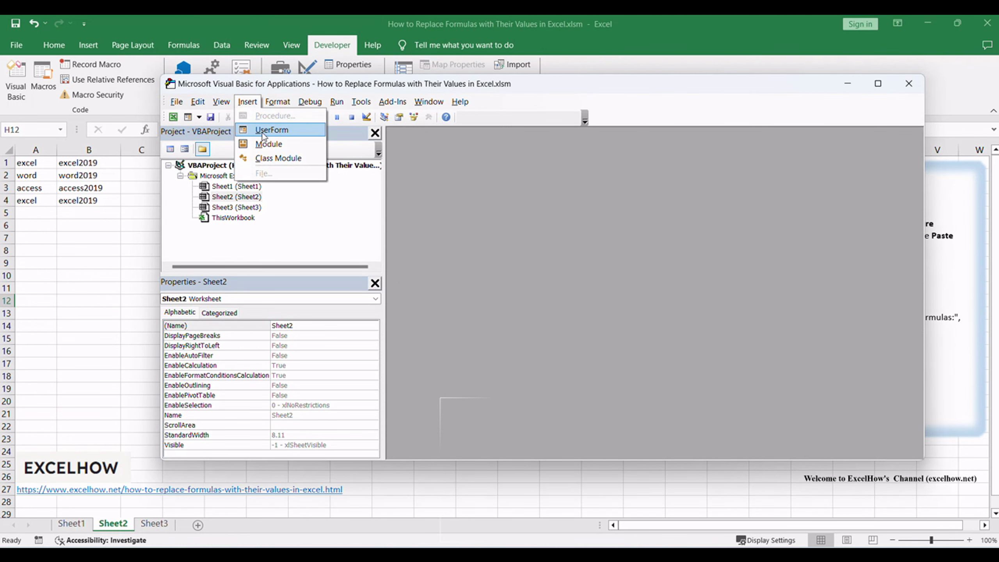
pyautogui.click(298, 146)
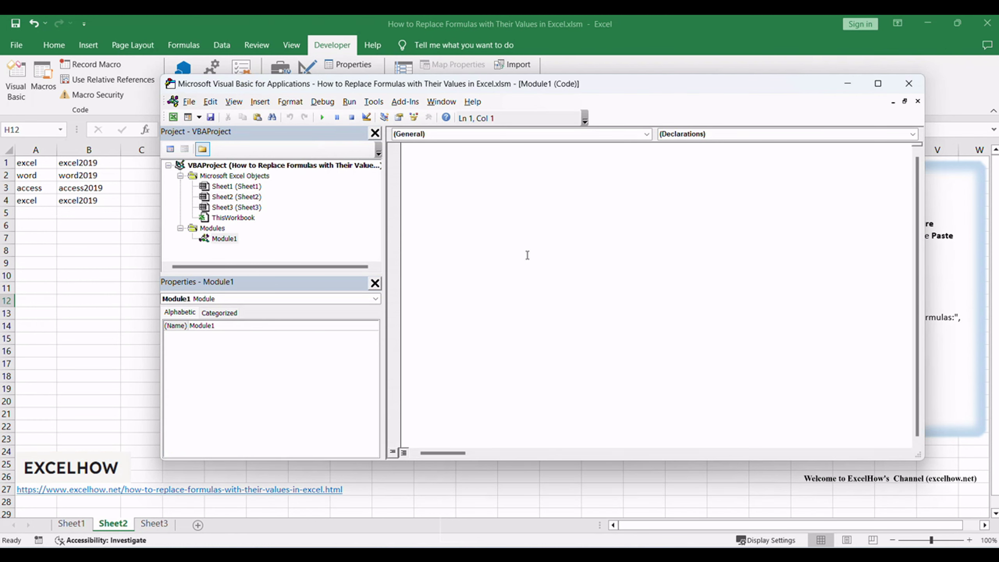
pyautogui.hotkey('ctrl', 'v')
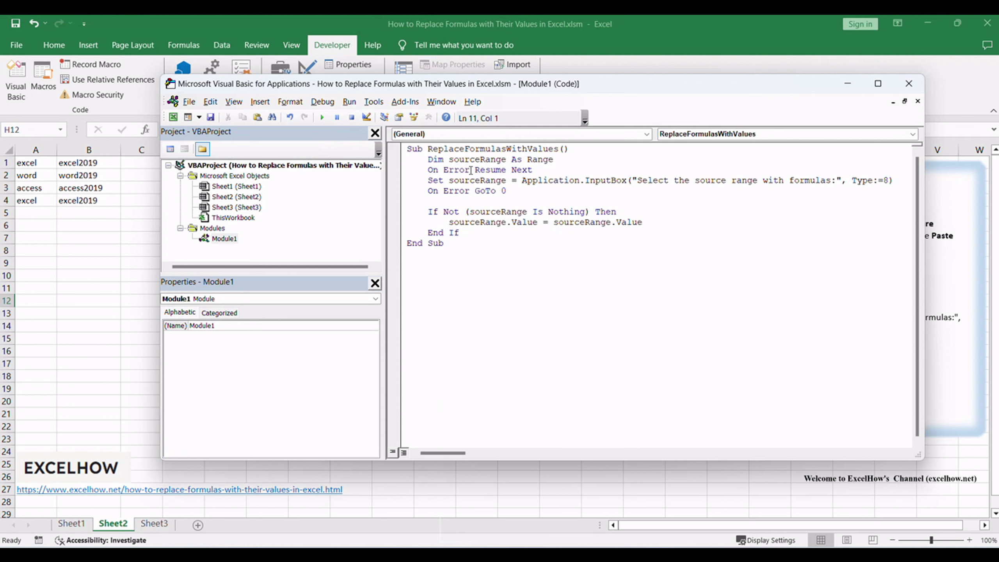
pyautogui.moveTo(427, 149); pyautogui.dragTo(551, 148)
pyautogui.click(577, 180)
pyautogui.press('F5')
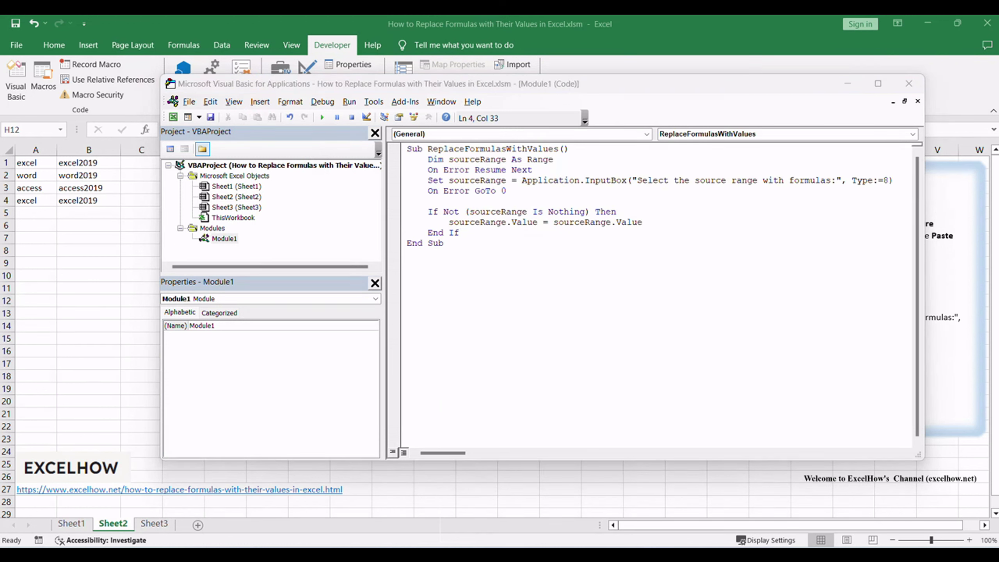
# Return to the workbook and run ReplaceFormulasWithValues from the Alt+F8 macro list
pyautogui.click(909, 84)
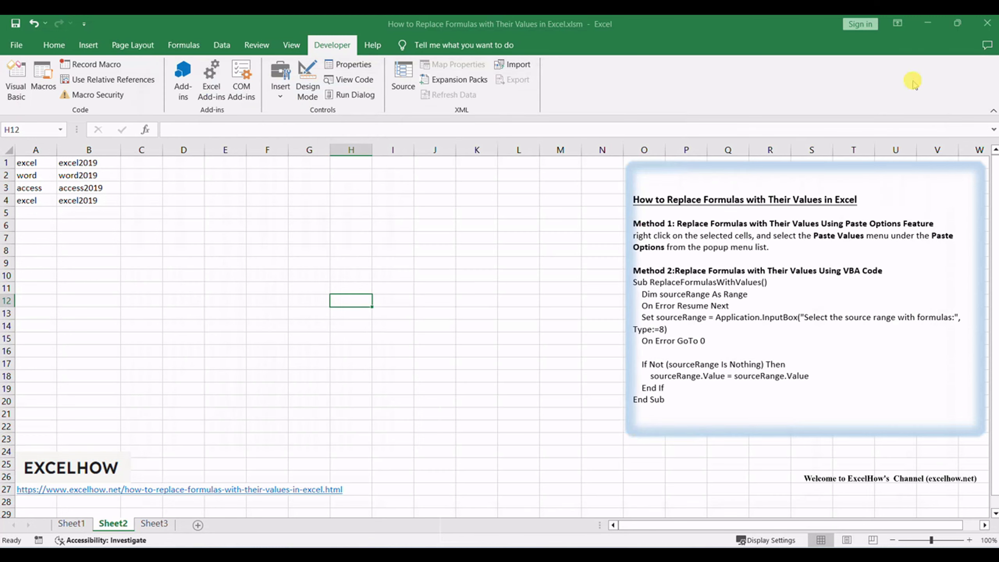
pyautogui.click(326, 299)
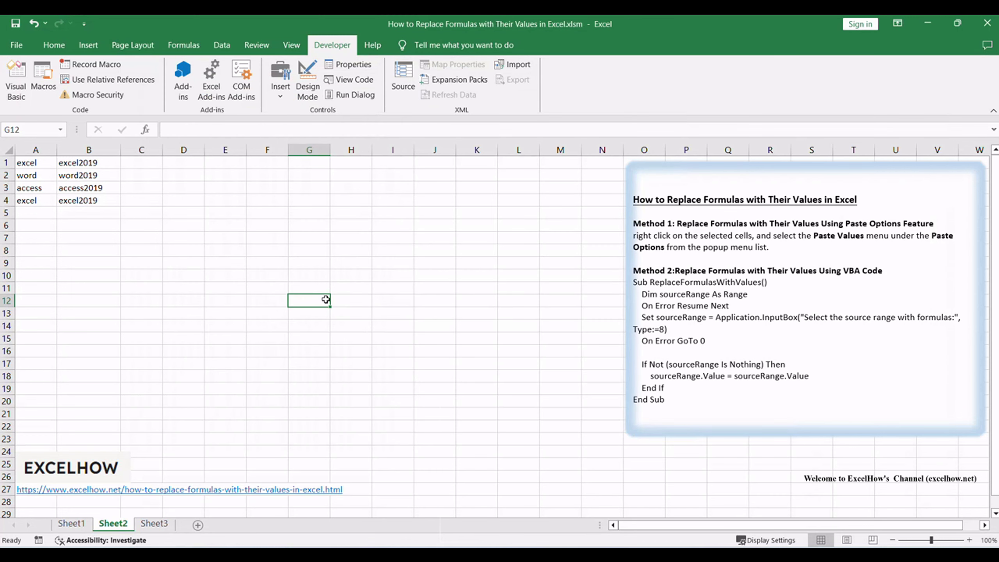
pyautogui.hotkey('alt', 'F8')
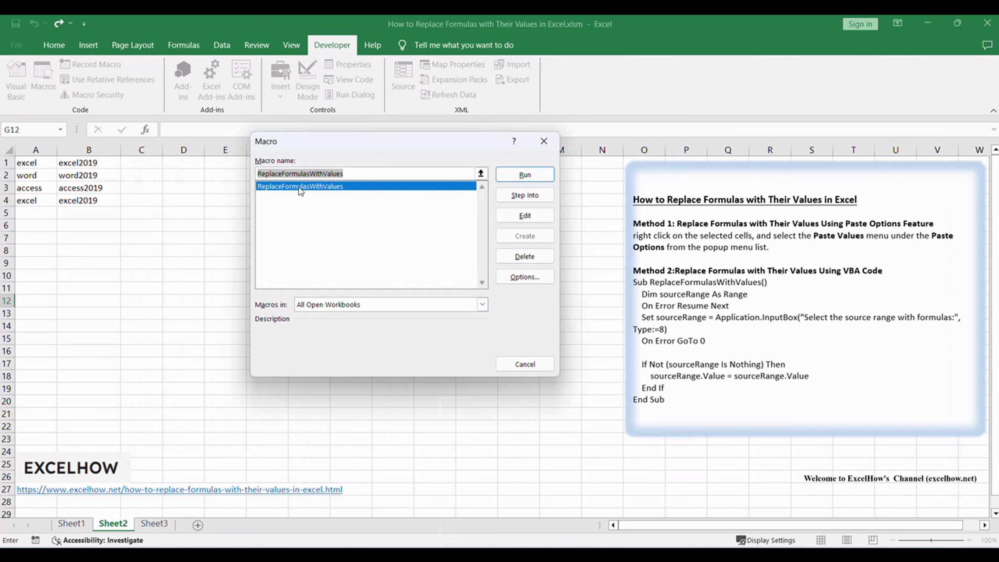
pyautogui.click(300, 191)
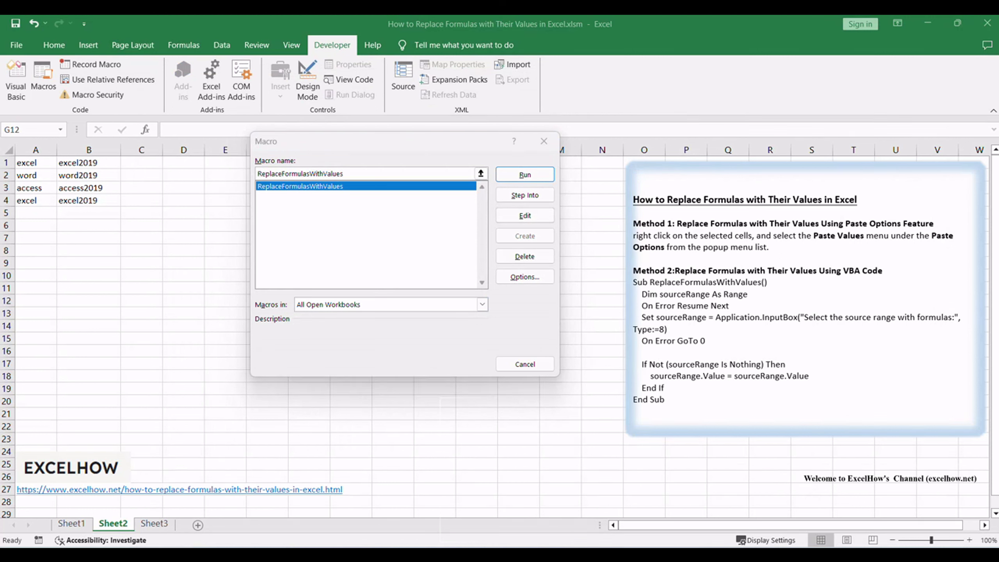
pyautogui.click(524, 175)
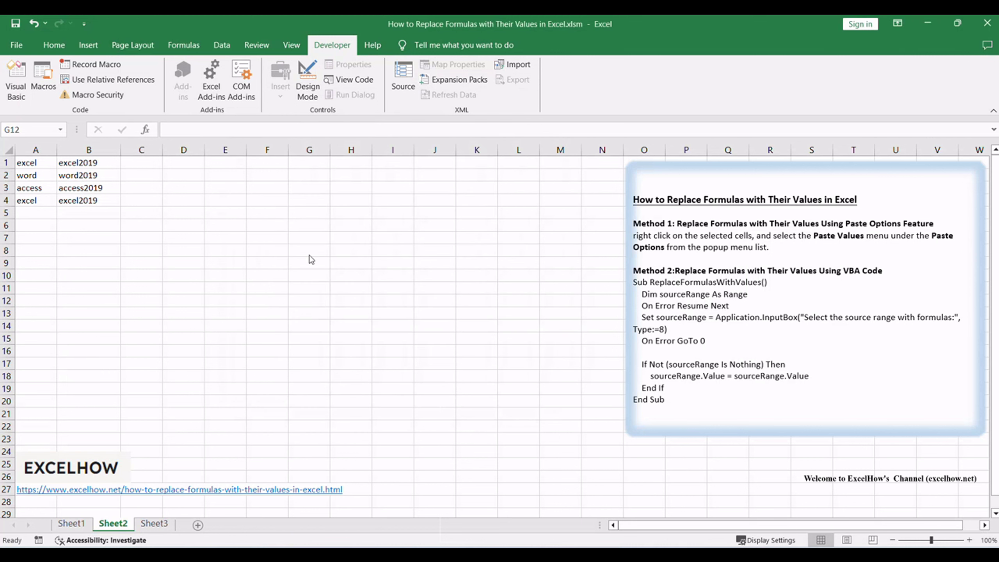
# Give the macro's Input box the range B1:B4 as the formulas to convert
pyautogui.moveTo(98, 166); pyautogui.dragTo(88, 201)
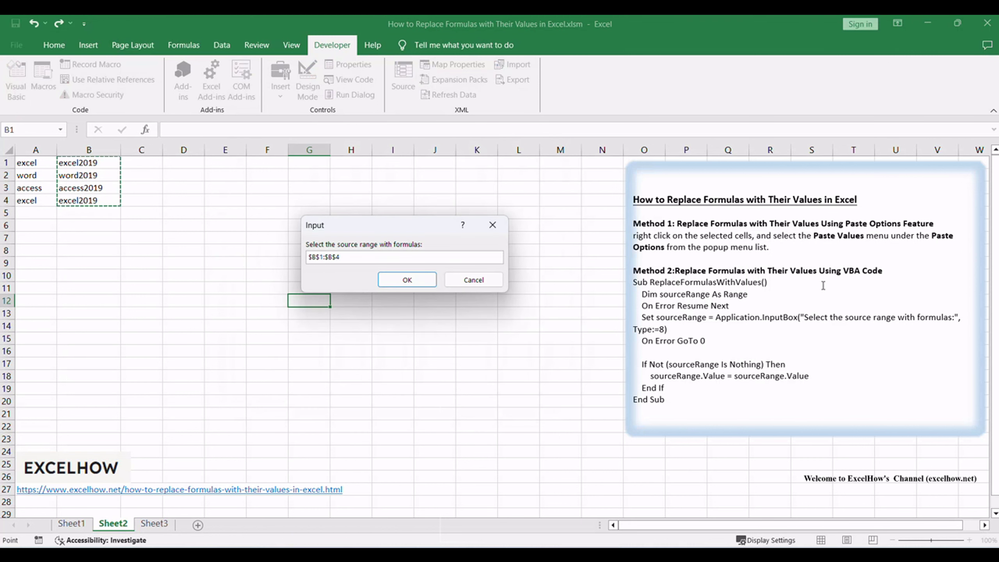
pyautogui.press('Return')
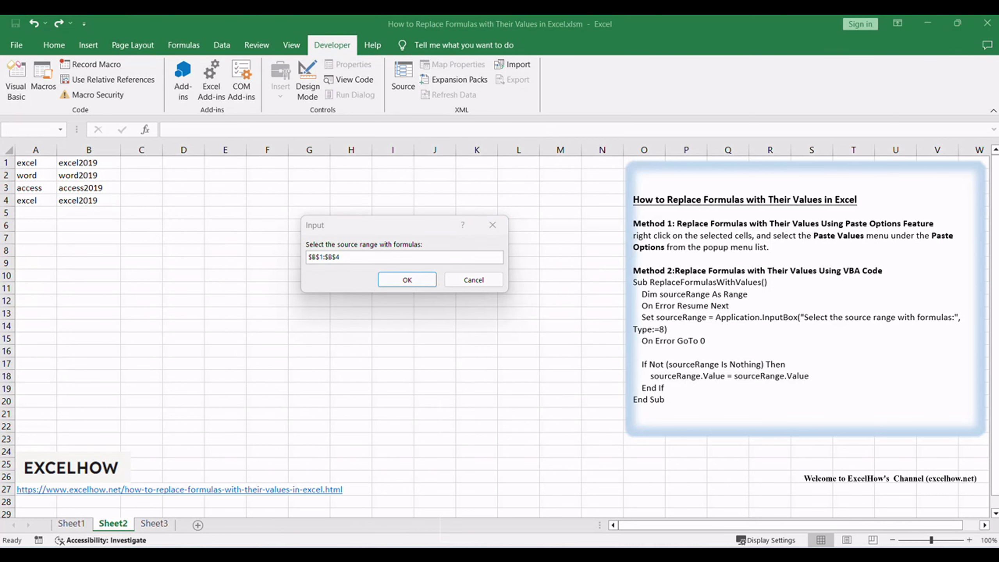
pyautogui.click(404, 280)
# Check B1 to B3 in the formula bar now show text excel2019, word2019 and access2019
pyautogui.click(100, 188)
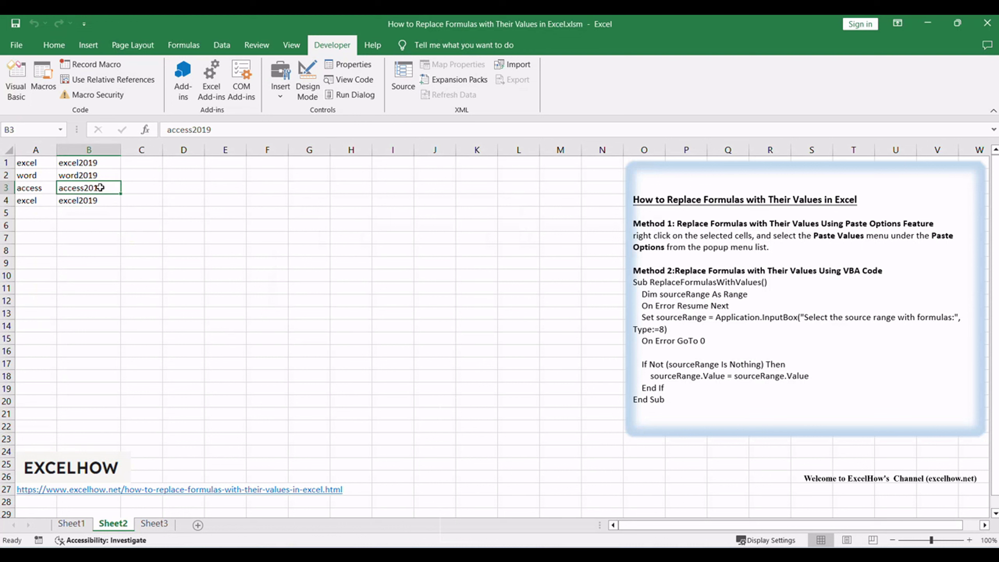
pyautogui.click(91, 175)
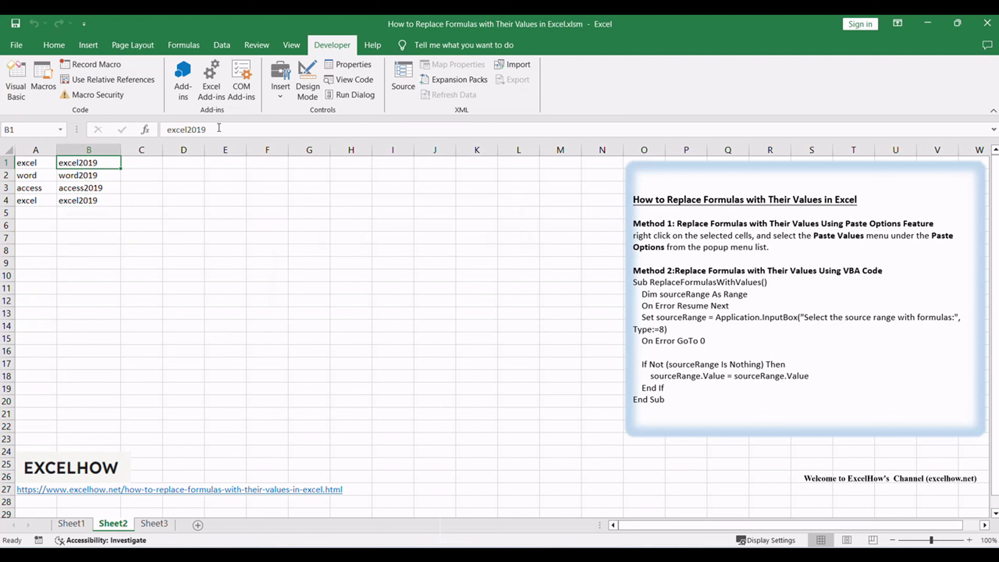
pyautogui.click(92, 201)
pyautogui.click(98, 176)
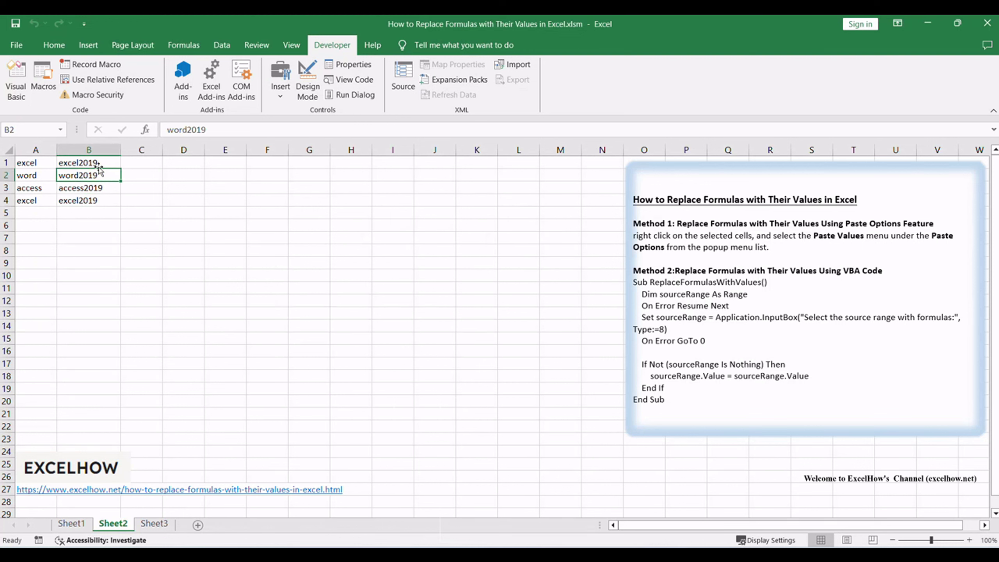
pyautogui.click(100, 163)
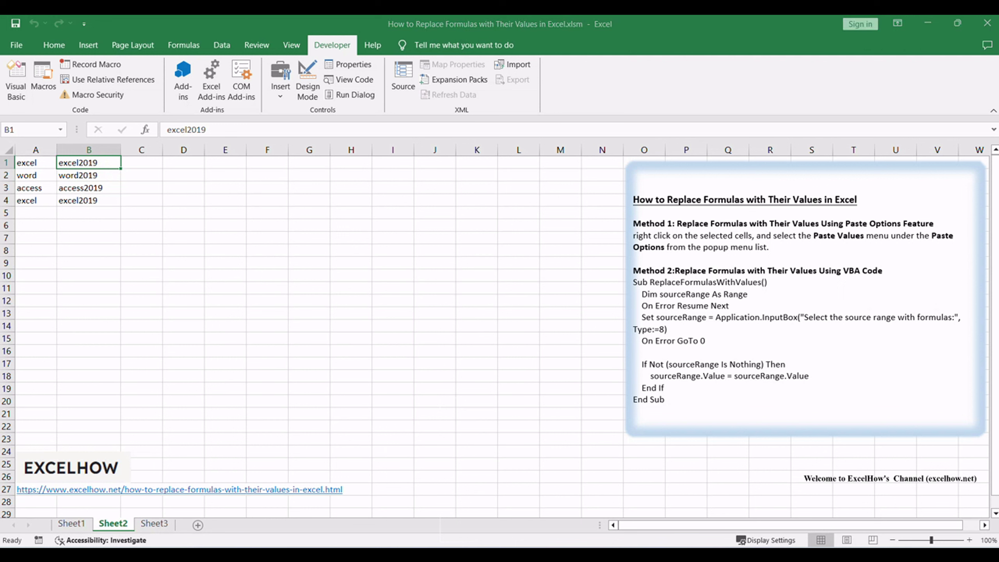